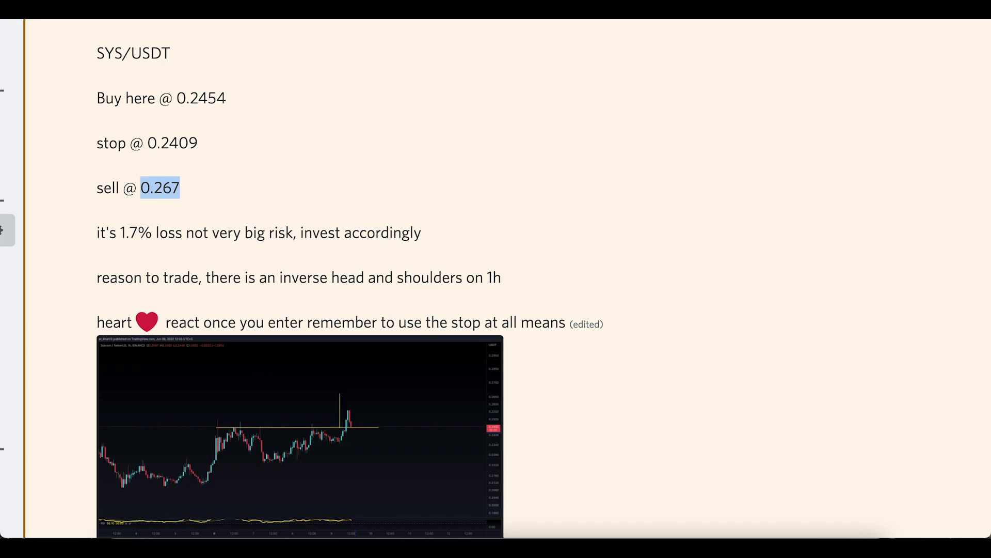
# - Review the SYS/USDT trade message, checking its entry, stop and sell prices, the stated risk, and the reason for the trade
pyautogui.click(299, 181)
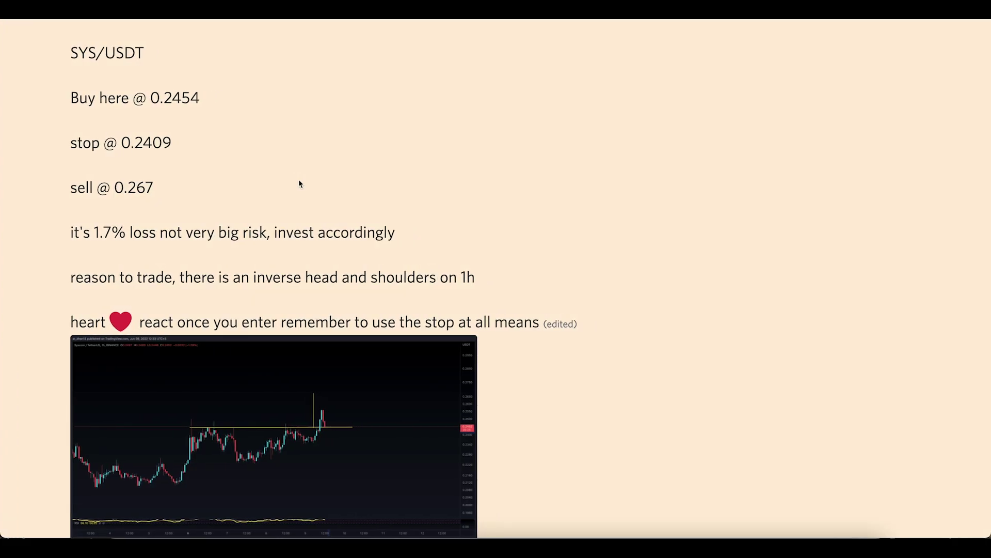
pyautogui.moveTo(72, 62); pyautogui.dragTo(177, 66)
pyautogui.scroll(-1, 188, 266)
pyautogui.click(266, 228)
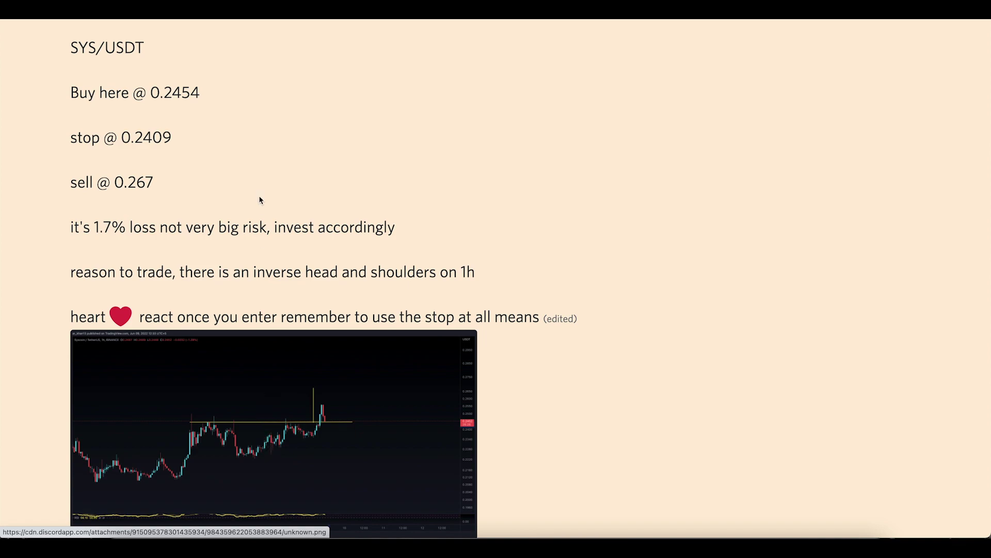
pyautogui.moveTo(90, 226); pyautogui.dragTo(124, 230)
pyautogui.click(123, 228)
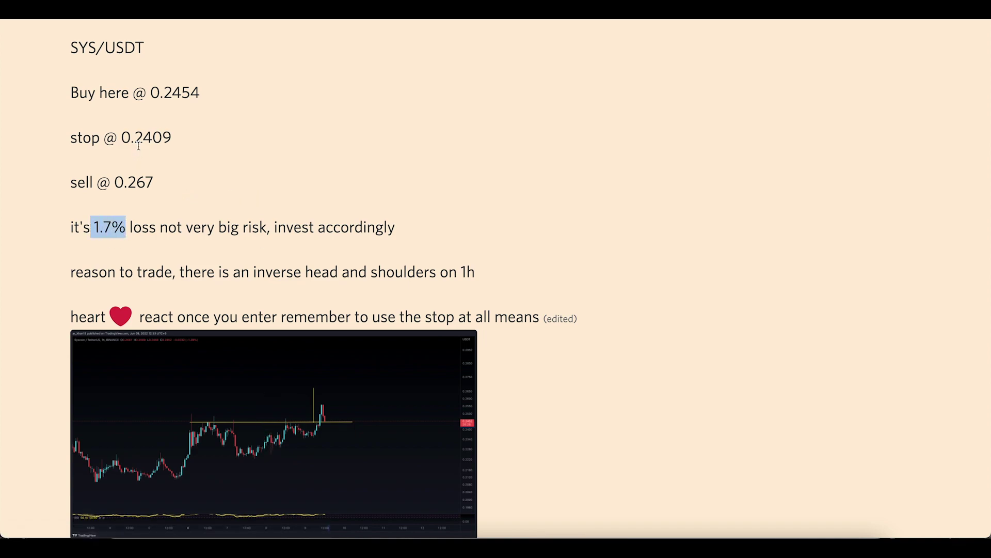
pyautogui.click(106, 230)
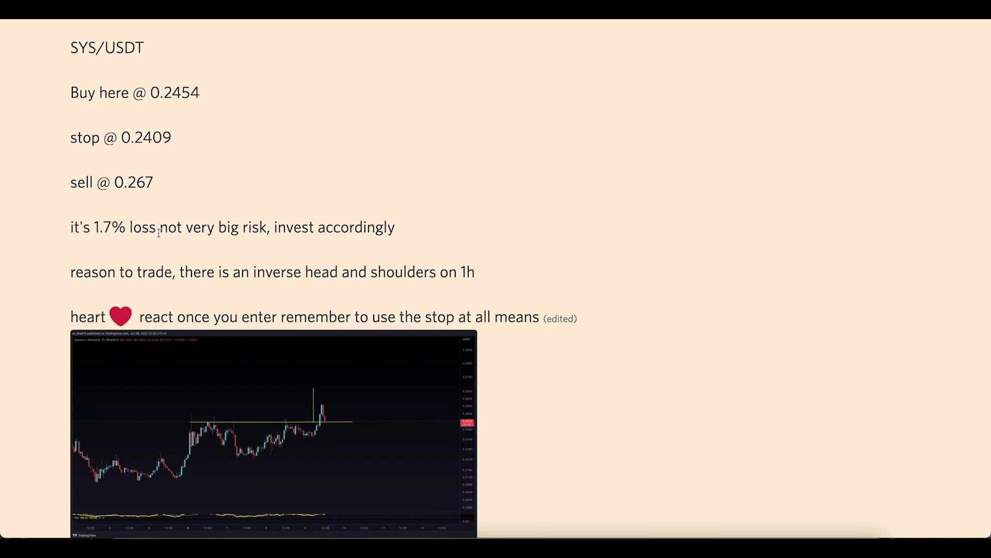
pyautogui.moveTo(133, 253); pyautogui.dragTo(282, 325)
pyautogui.click(324, 206)
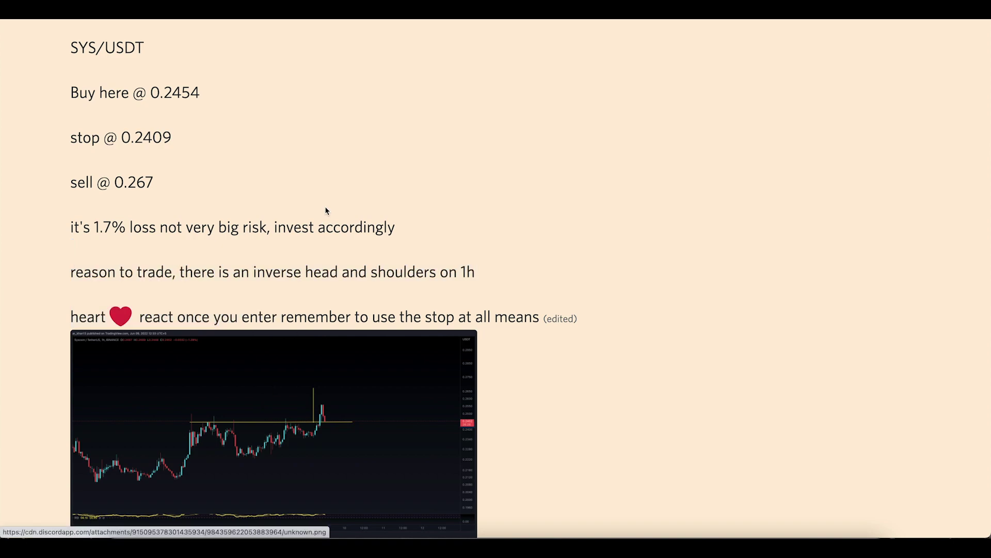
# - Open the chart image attached to the trade message, inspect the breakout level against the price axis, and close the image
pyautogui.scroll(-1, 360, 272)
pyautogui.scroll(-2, 360, 273)
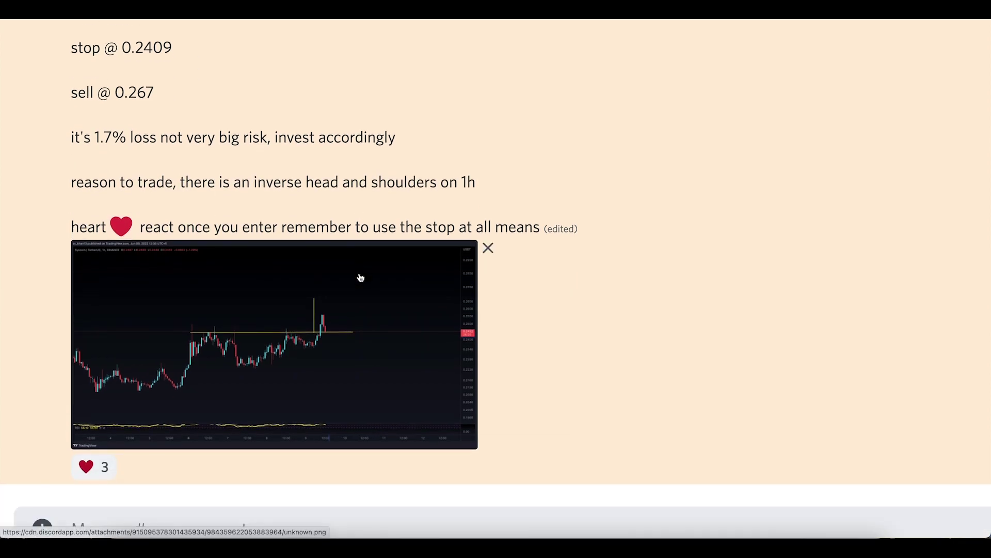
pyautogui.click(262, 341)
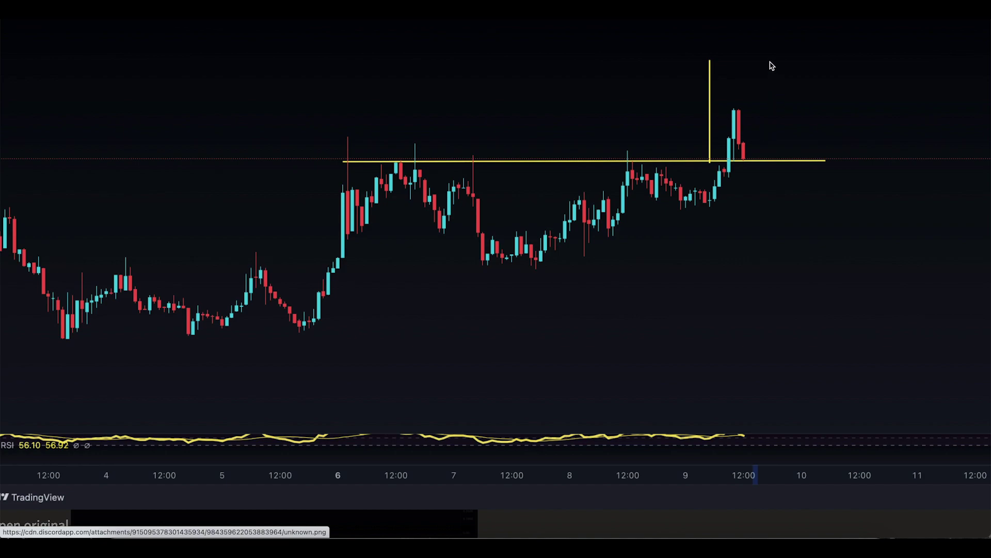
pyautogui.hscroll(10, 664, 137)
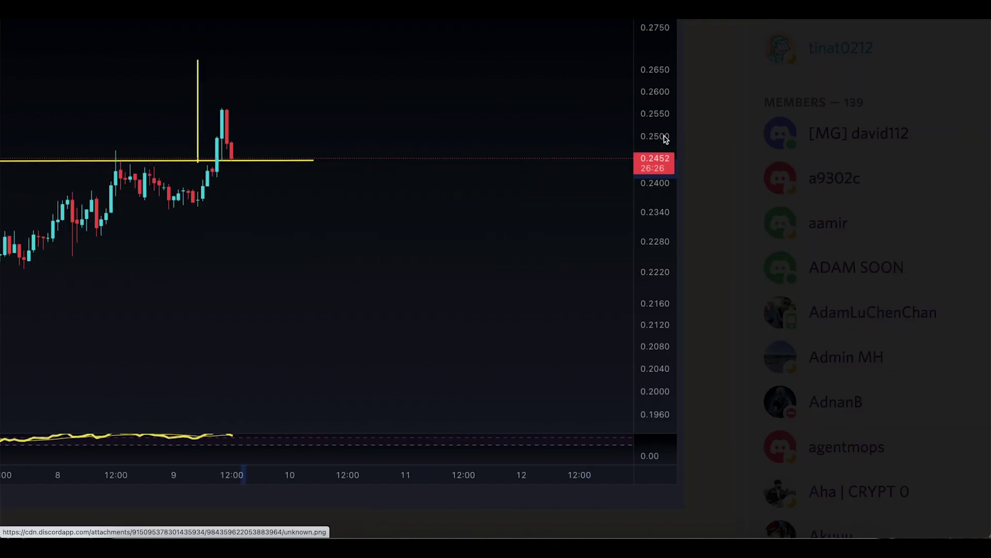
pyautogui.press('Escape')
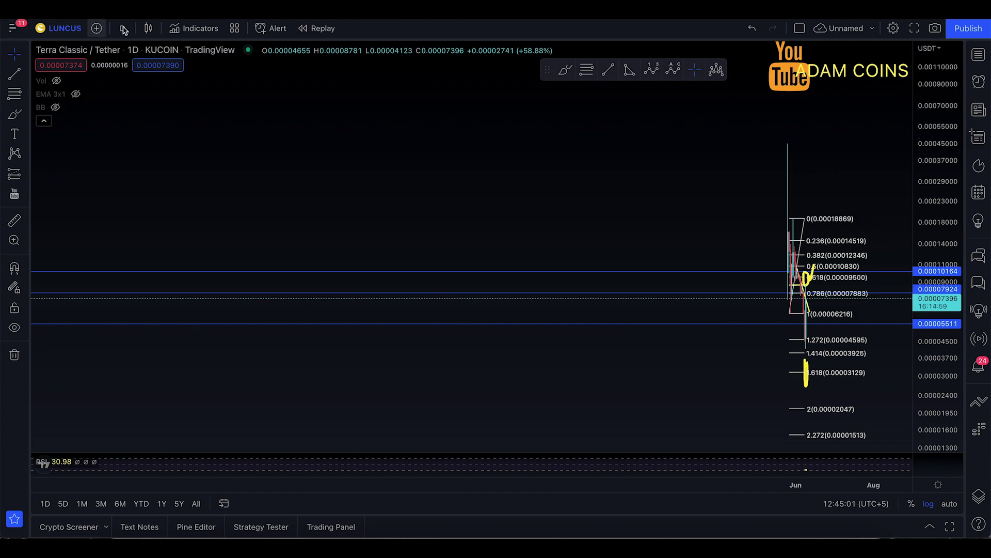
# - Switch to the Terra Classic / Tether chart in TradingView and set its interval to 4 hours
pyautogui.click(123, 28)
pyautogui.click(187, 338)
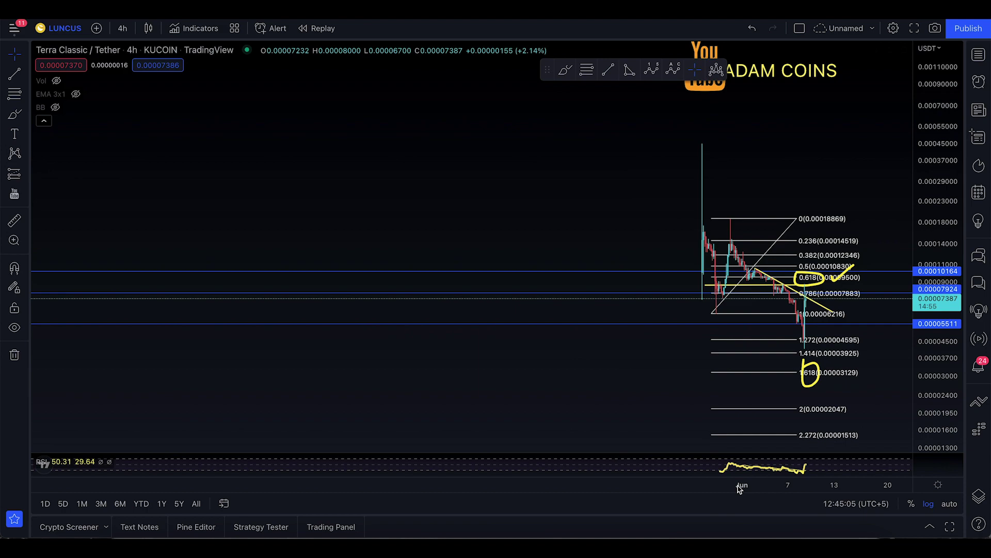
pyautogui.scroll(7, 368, 483)
pyautogui.moveTo(575, 144); pyautogui.dragTo(575, 90)
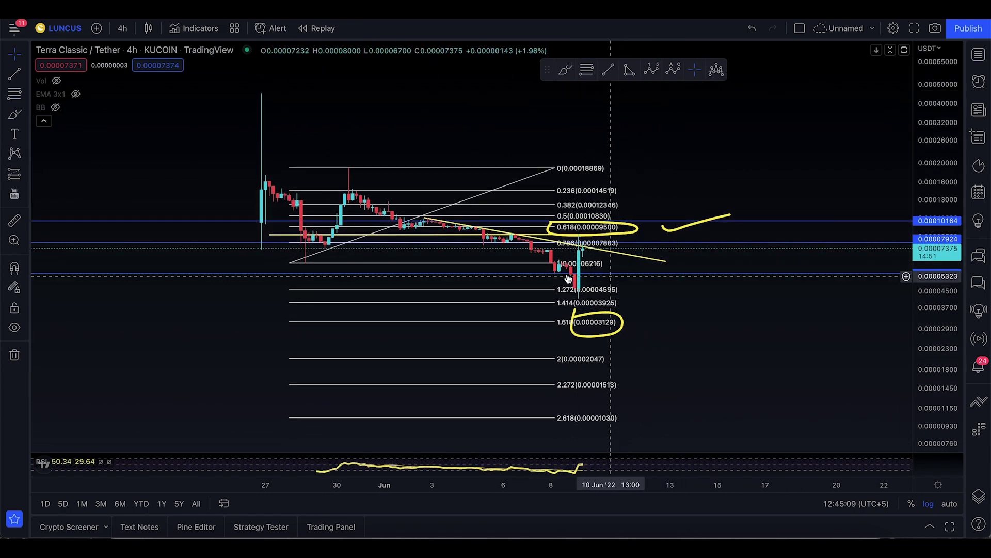
# - Delete the Fibonacci retracement from the Terra Classic / Tether chart
pyautogui.hotkey('alt', 'h')
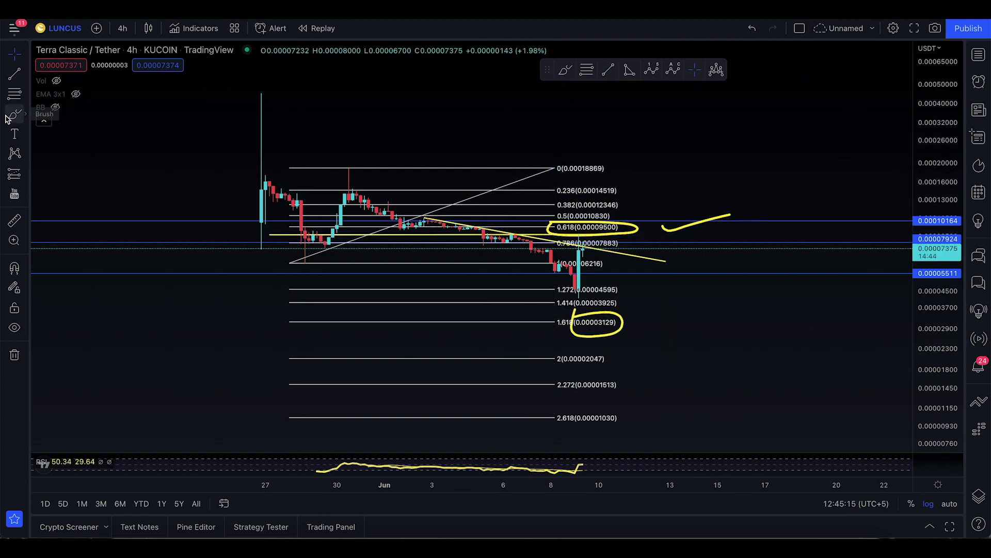
pyautogui.click(364, 170)
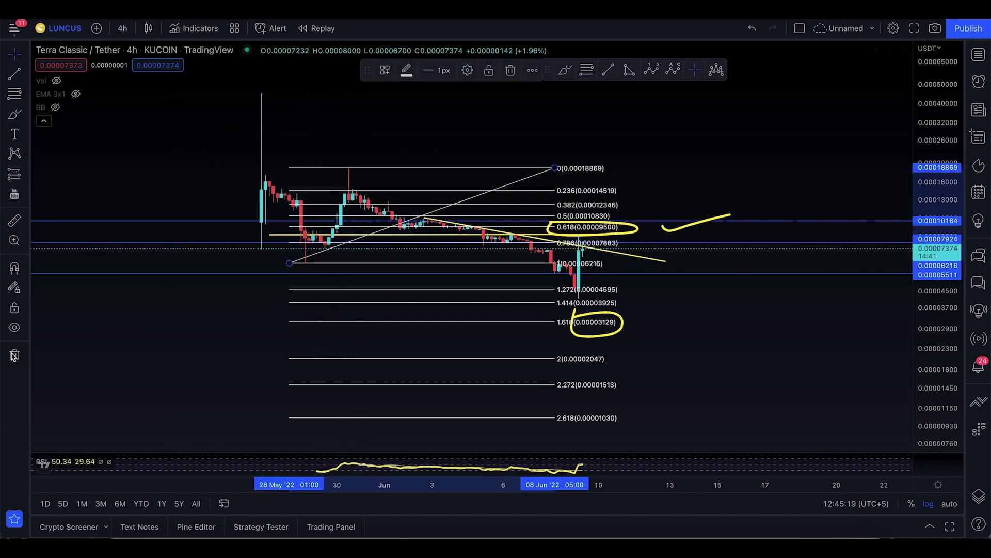
pyautogui.press('Delete')
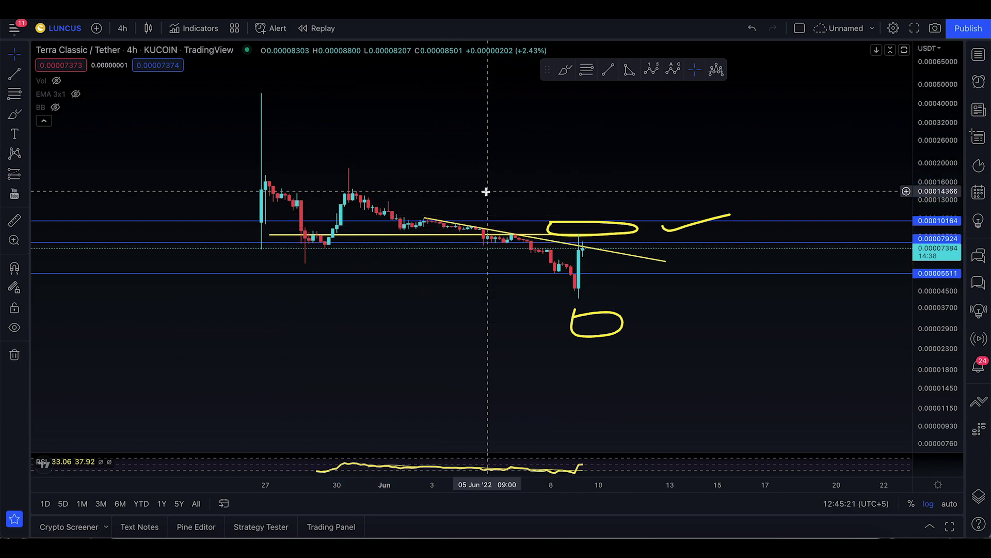
# - Sketch a freehand Brush mark around the upper wick of the tall green candle on 9 June, and undo it
pyautogui.click(15, 113)
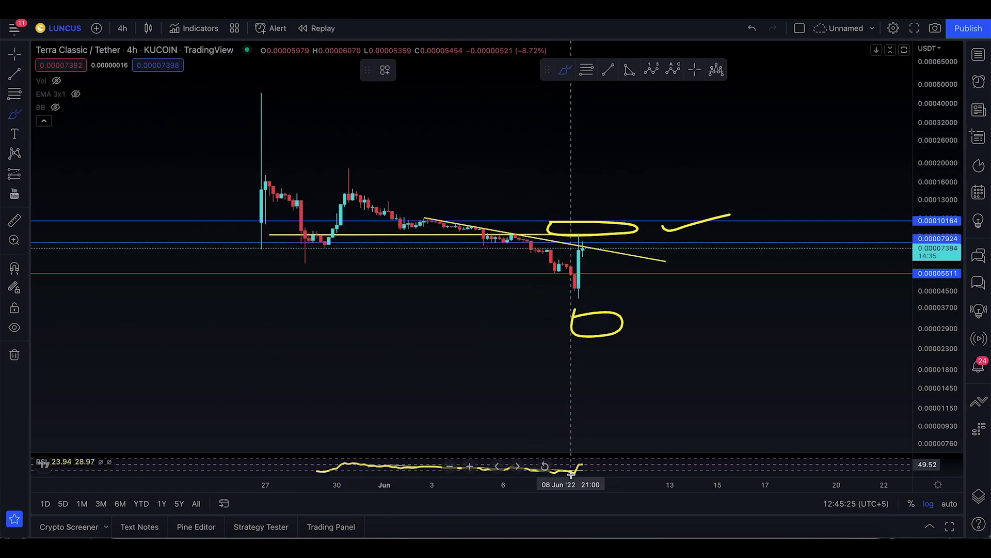
pyautogui.moveTo(572, 481); pyautogui.dragTo(483, 480)
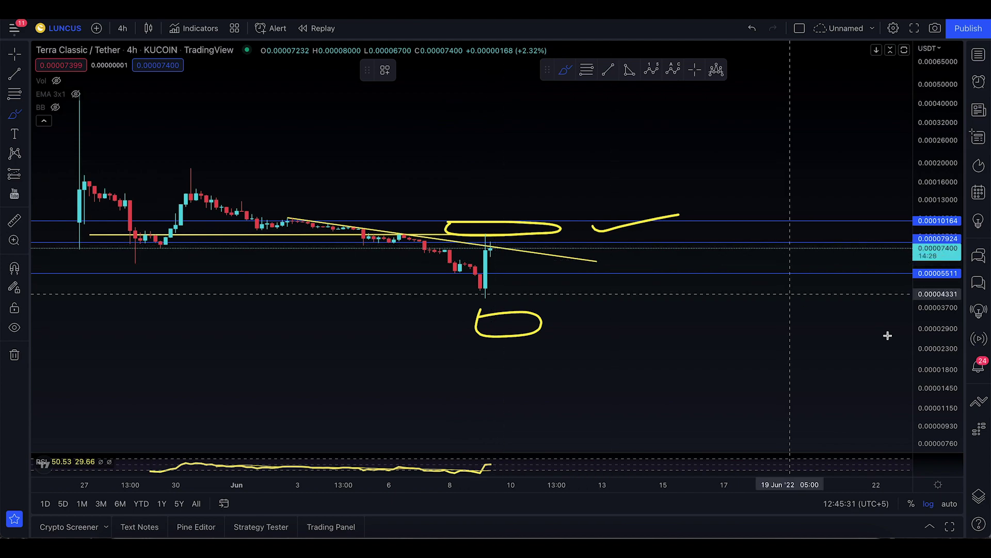
pyautogui.moveTo(939, 367); pyautogui.dragTo(936, 106)
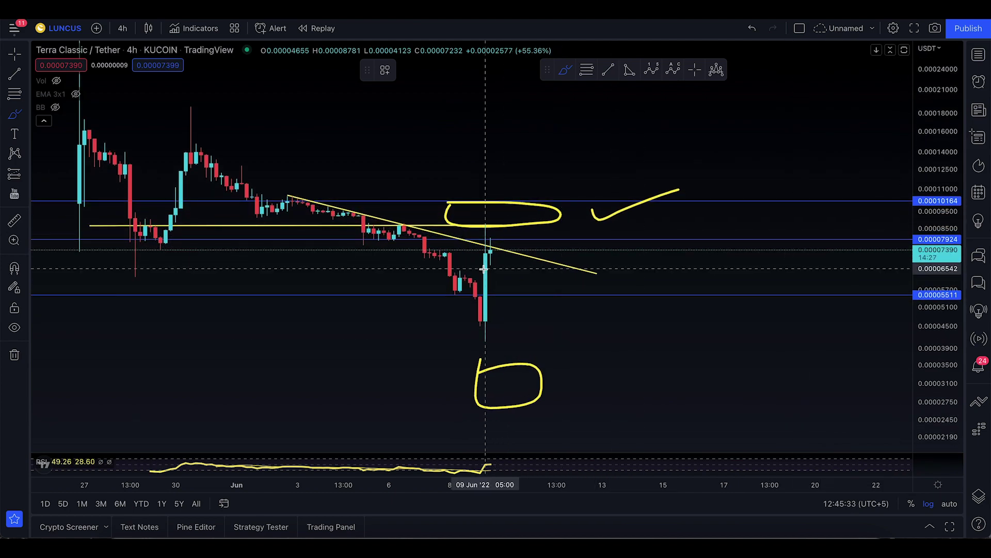
pyautogui.moveTo(485, 238)
pyautogui.mouseDown()
pyautogui.moveTo(518, 301)
pyautogui.moveTo(458, 275)
pyautogui.moveTo(476, 217)
pyautogui.mouseUp()
pyautogui.hotkey('ctrl', 'z')
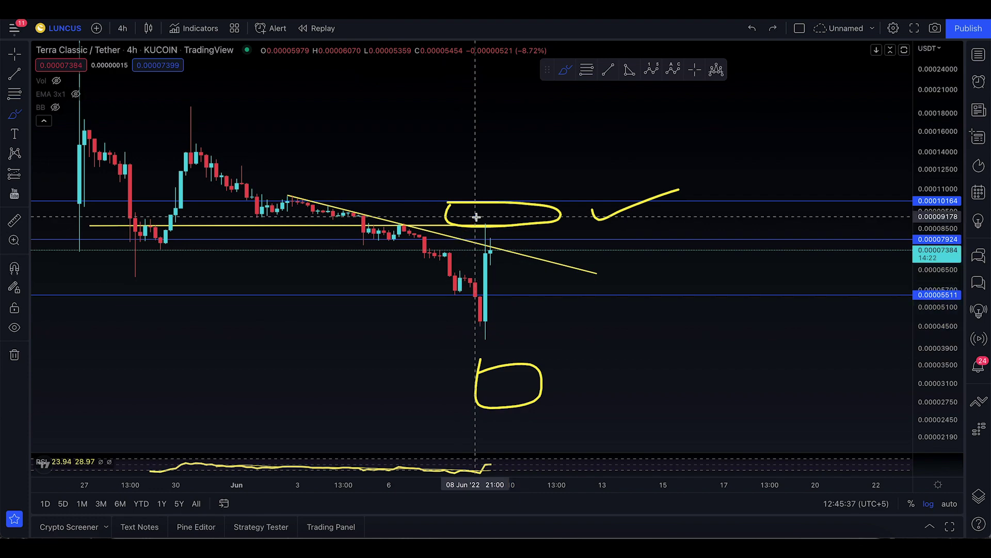
# - Brush arcs over the peaks along the descending trendline, circle the latest candle at that line, and undo the strokes
pyautogui.moveTo(292, 201)
pyautogui.mouseDown()
pyautogui.moveTo(298, 189)
pyautogui.moveTo(304, 200)
pyautogui.moveTo(310, 184)
pyautogui.moveTo(333, 209)
pyautogui.moveTo(394, 213)
pyautogui.moveTo(389, 237)
pyautogui.mouseUp()
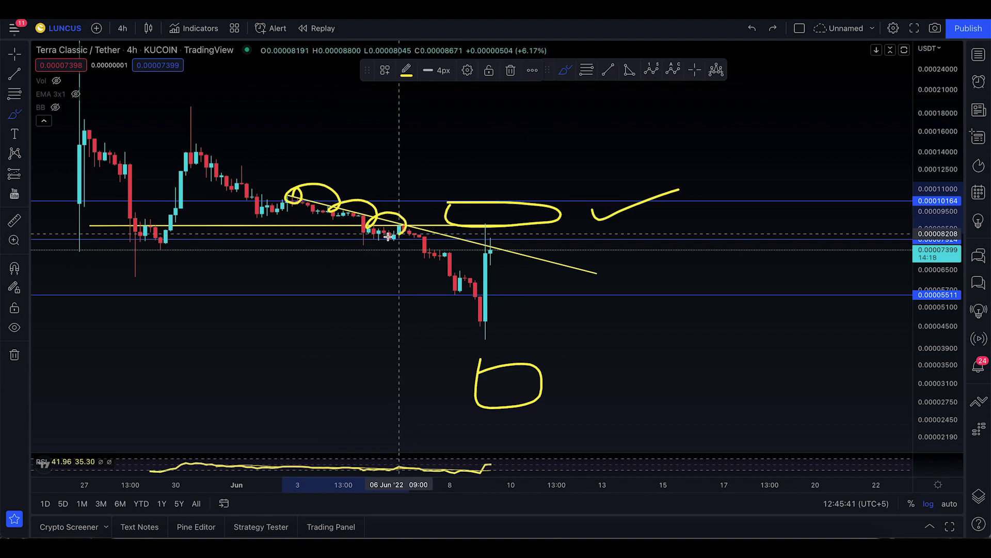
pyautogui.moveTo(501, 241)
pyautogui.mouseDown()
pyautogui.moveTo(483, 261)
pyautogui.moveTo(482, 238)
pyautogui.mouseUp()
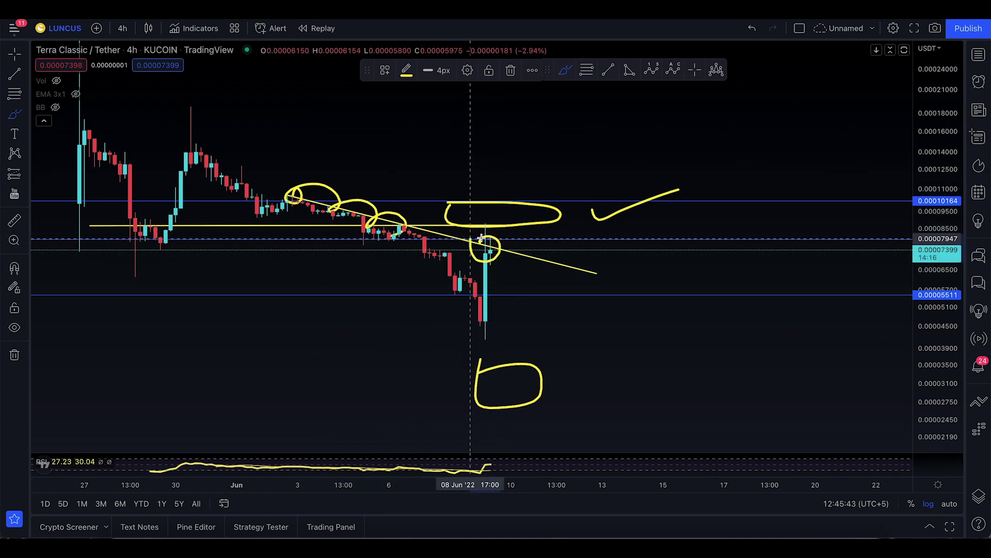
pyautogui.hotkey('ctrl', 'z')
pyautogui.hotkey('ctrl', 'z')
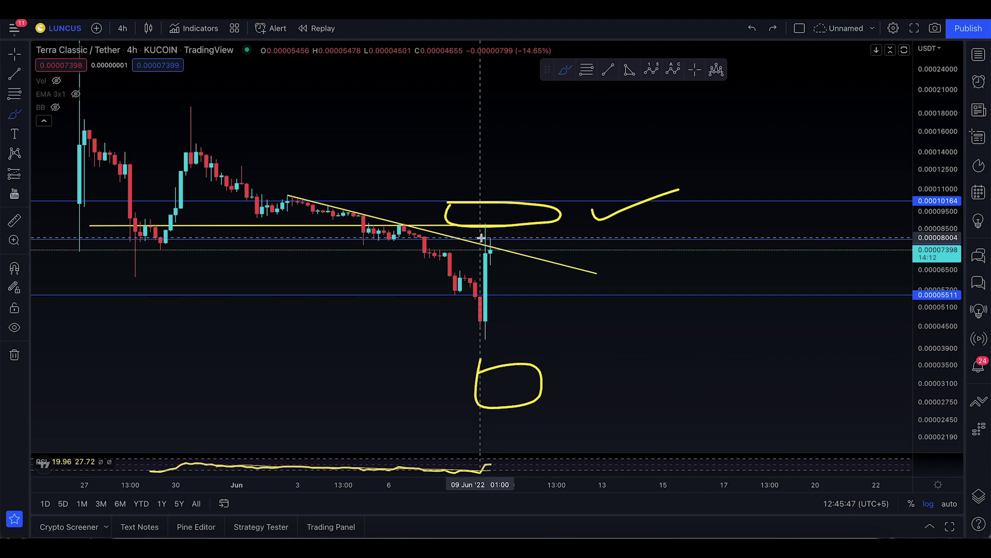
# - Undo the deletion of the Fibonacci retracement, and redo it so the drawing is removed again
pyautogui.hotkey('ctrl', 'z')
pyautogui.scroll(-2, 481, 237)
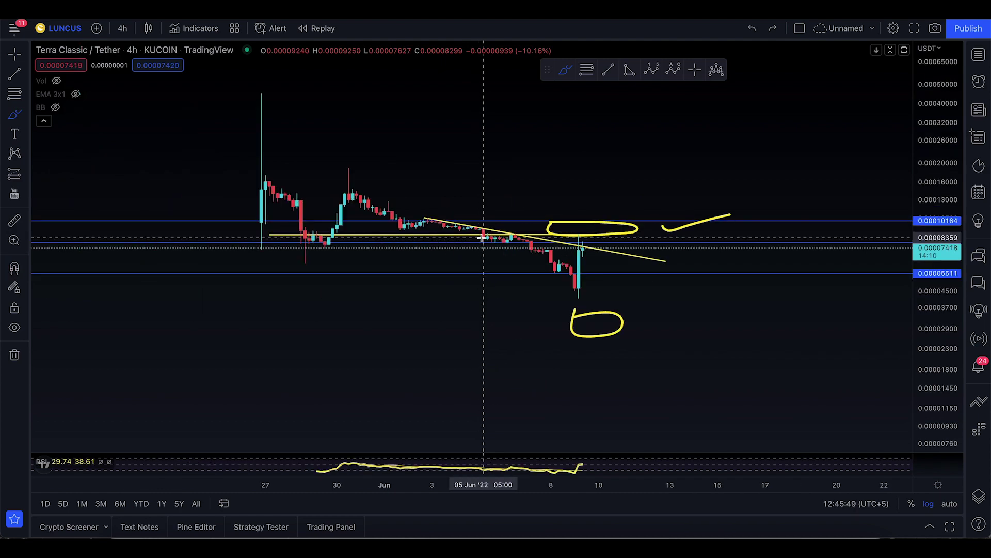
pyautogui.hotkey('ctrl', 'z')
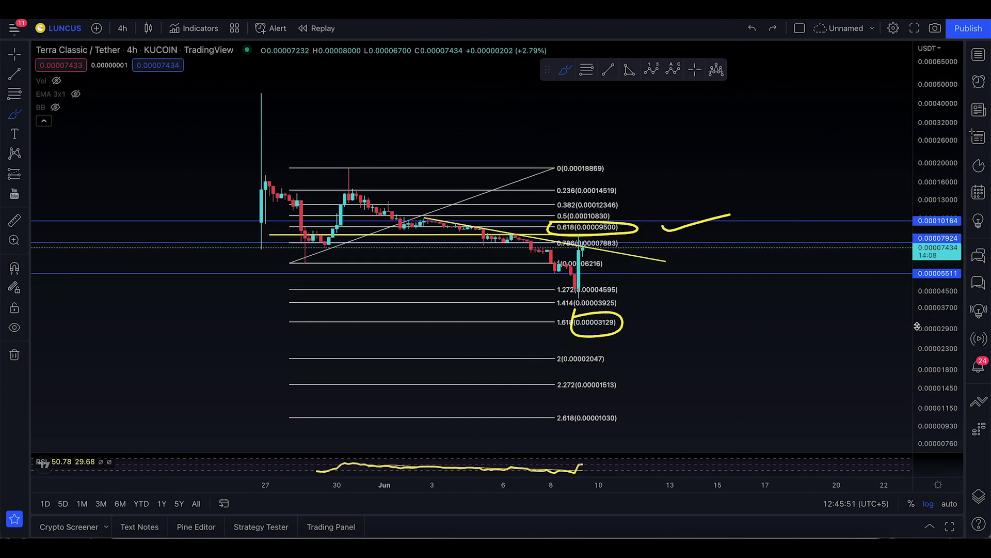
pyautogui.click(772, 29)
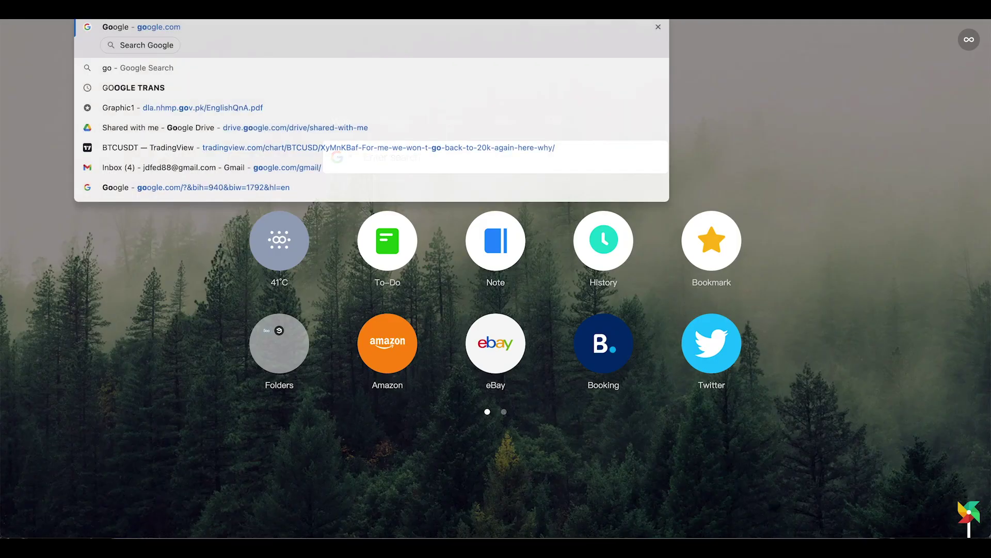
# - Open Google and search for "3 line strike"
pyautogui.press('Return')
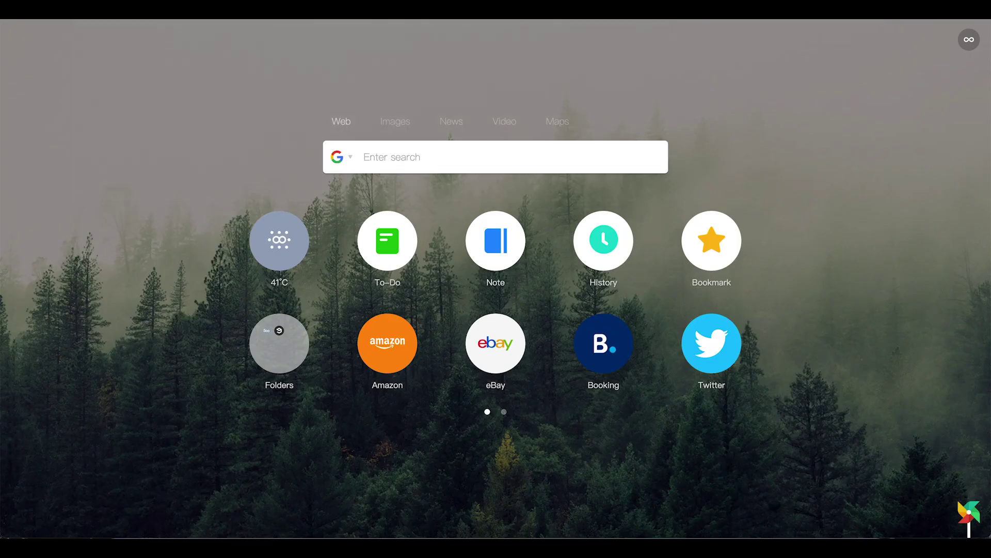
pyautogui.write('3 line str')
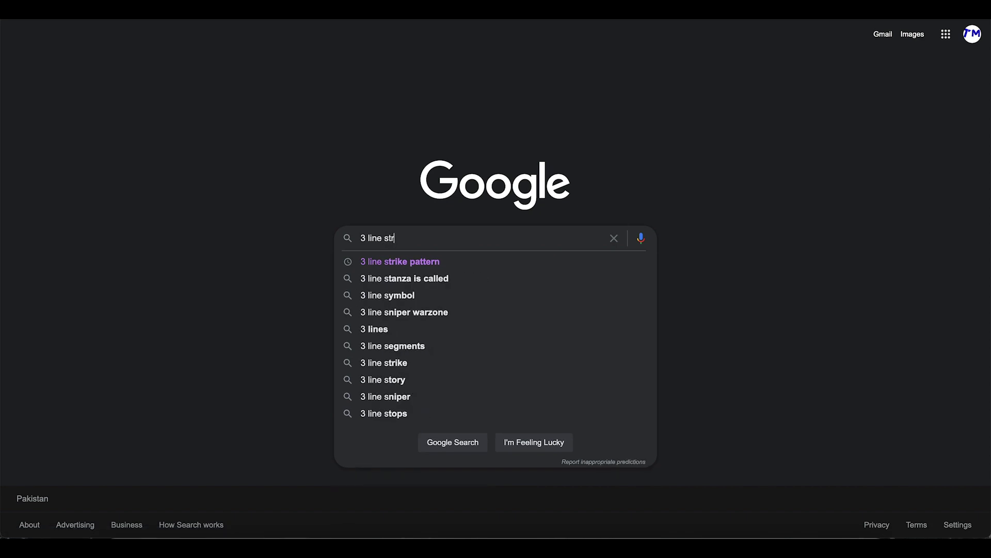
pyautogui.write('ike')
pyautogui.press('Return')
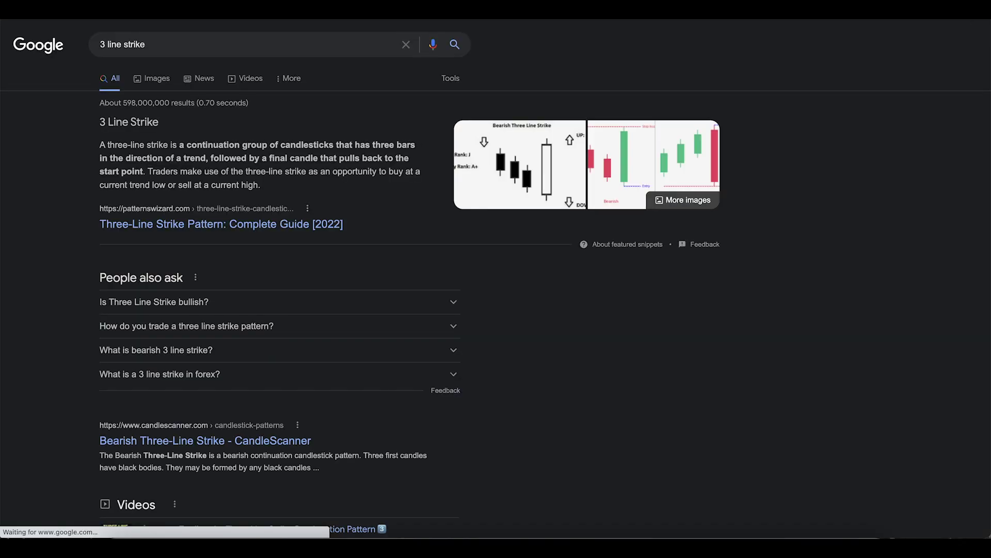
# - Open the image results and examine the bearish and bullish three-line strike diagrams up close
pyautogui.click(530, 180)
pyautogui.click(116, 190)
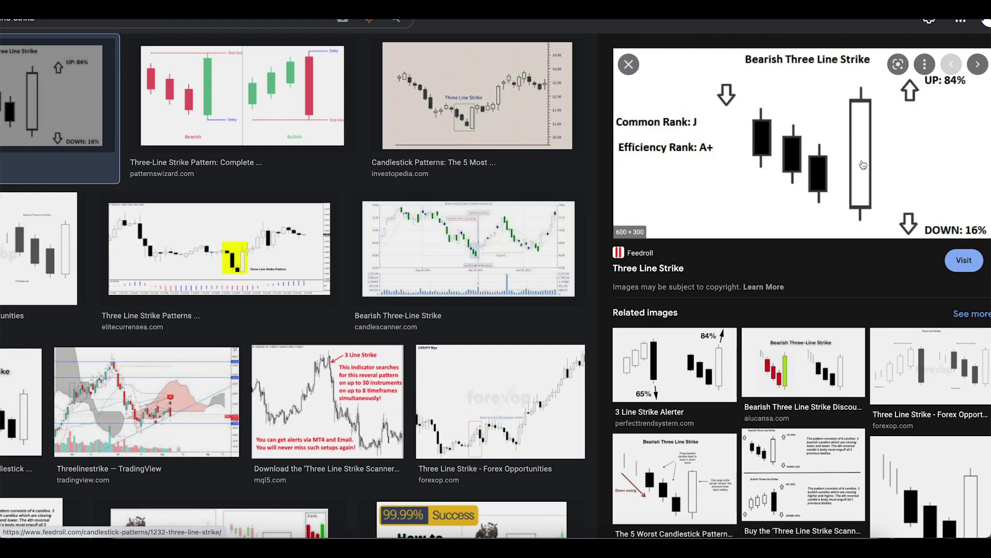
pyautogui.scroll(3, 861, 161)
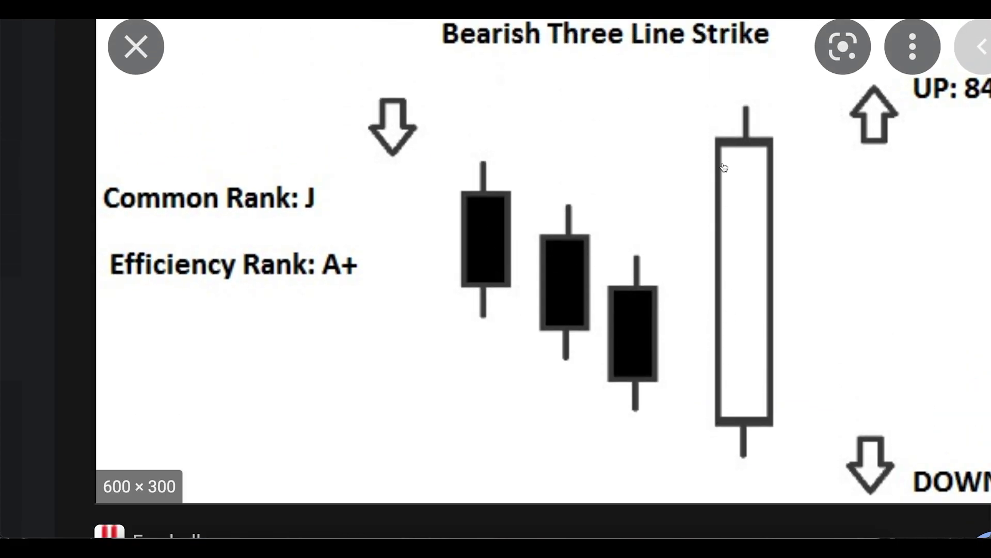
pyautogui.scroll(-5, 724, 167)
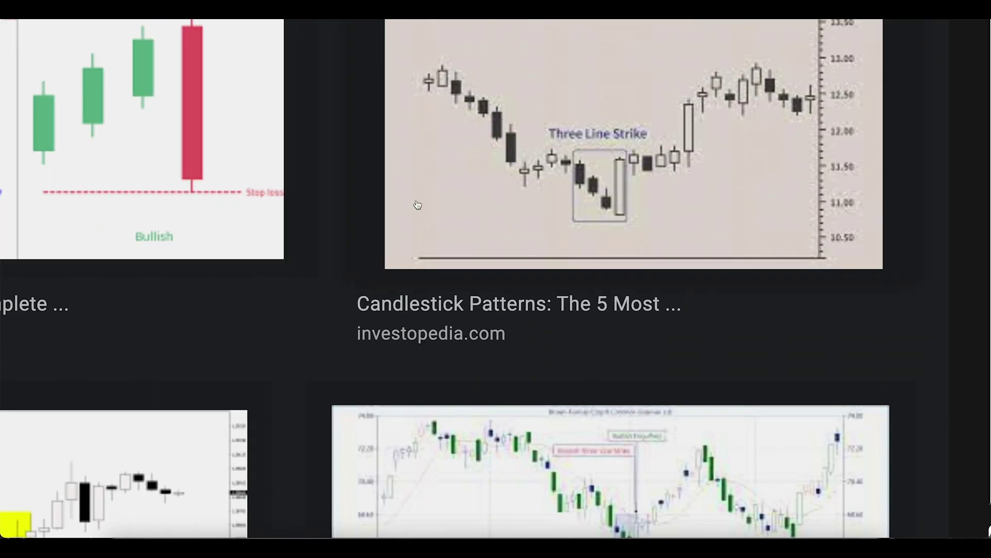
pyautogui.click(222, 155)
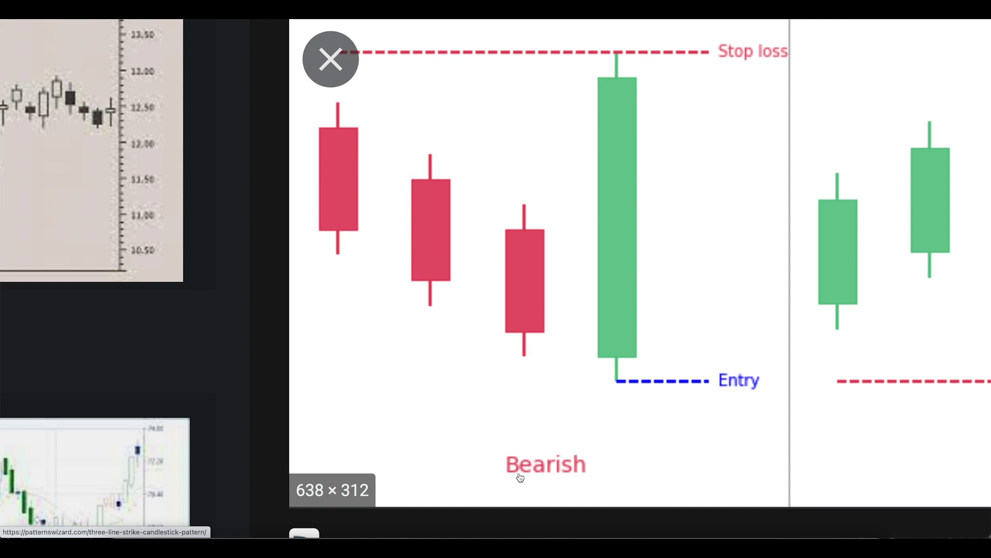
pyautogui.hscroll(5, 530, 494)
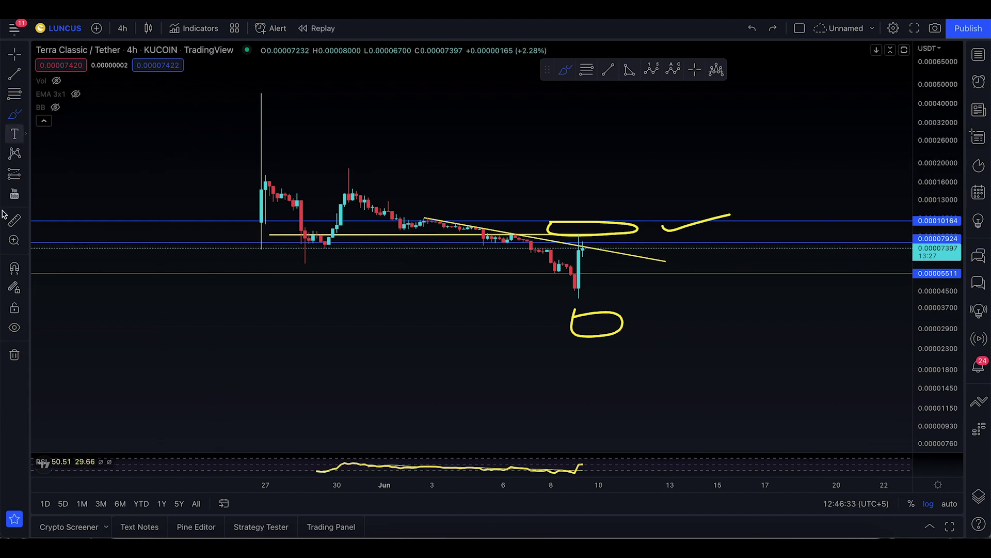
# - Return to the TradingView chart, circle the three red candles and the latest candle with the Brush, and sketch a falling path into the lower box
pyautogui.click(14, 240)
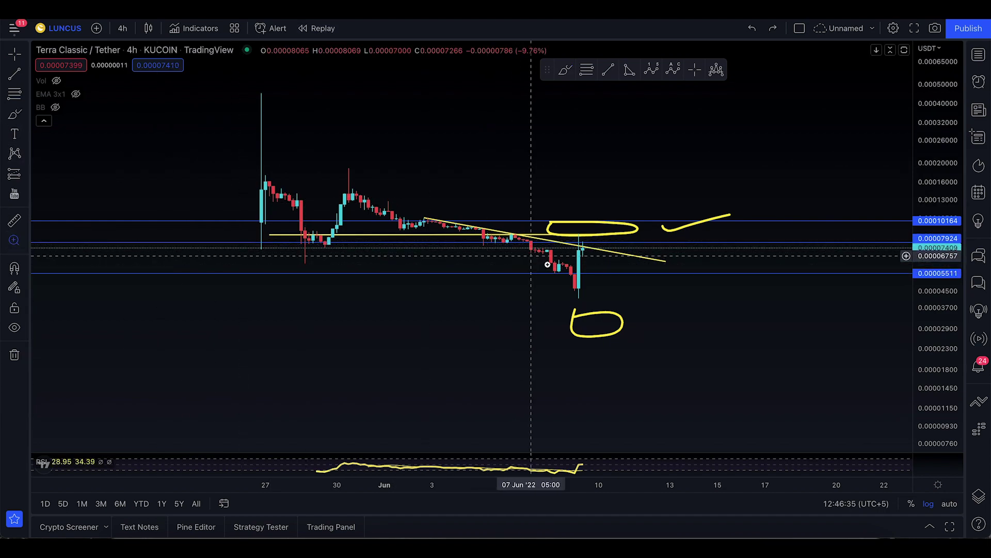
pyautogui.moveTo(537, 259); pyautogui.dragTo(617, 304)
pyautogui.click(10, 115)
pyautogui.moveTo(310, 153)
pyautogui.mouseDown()
pyautogui.moveTo(310, 188)
pyautogui.moveTo(289, 171)
pyautogui.moveTo(356, 170)
pyautogui.moveTo(368, 240)
pyautogui.moveTo(356, 250)
pyautogui.moveTo(414, 268)
pyautogui.moveTo(428, 261)
pyautogui.moveTo(404, 111)
pyautogui.moveTo(444, 100)
pyautogui.moveTo(436, 142)
pyautogui.moveTo(399, 107)
pyautogui.mouseUp()
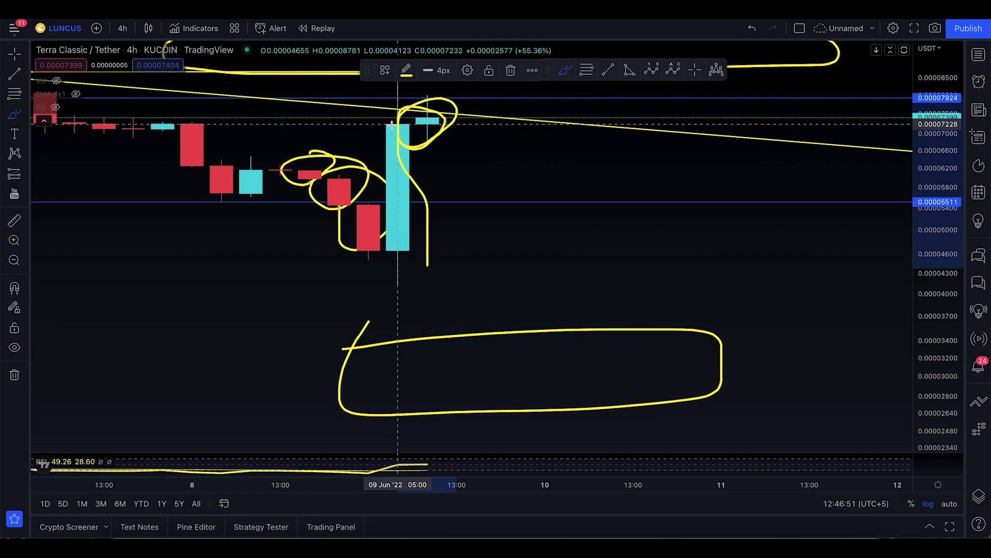
pyautogui.moveTo(394, 125)
pyautogui.mouseDown()
pyautogui.moveTo(507, 217)
pyautogui.moveTo(512, 281)
pyautogui.moveTo(541, 378)
pyautogui.mouseUp()
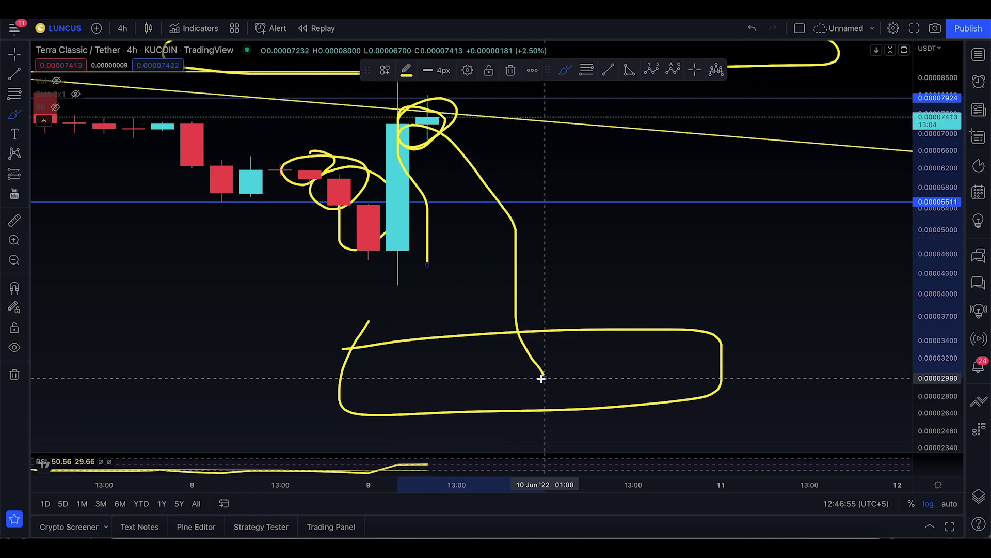
# - Undo the brush strokes around the three-line strike candles and the falling path
pyautogui.hotkey('ctrl', 'z')
pyautogui.hotkey('ctrl', 'z')
pyautogui.hotkey('ctrl', 'z')
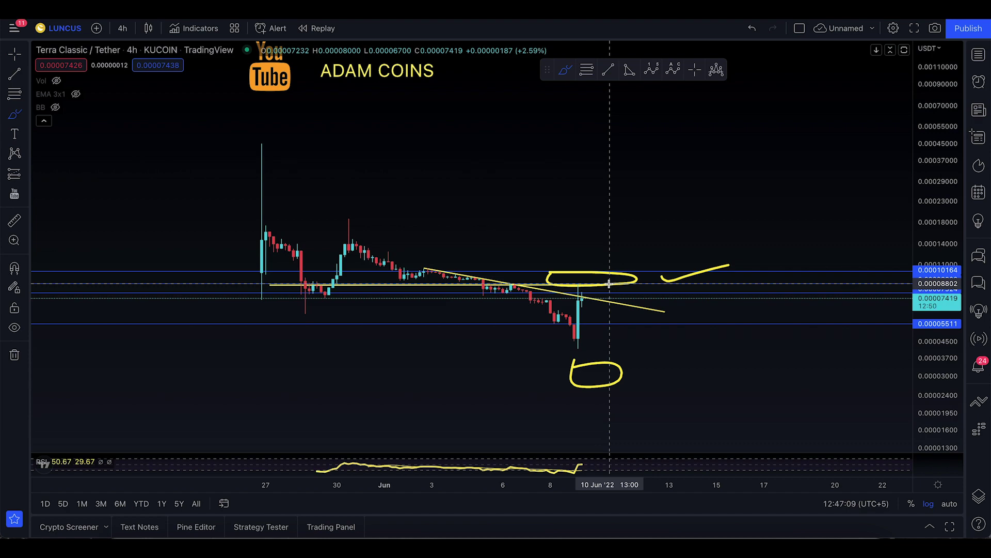
# - Brush an arc over the latest candles, undo it, and restore the deleted Fibonacci retracement by undoing further
pyautogui.moveTo(546, 312)
pyautogui.mouseDown()
pyautogui.moveTo(560, 290)
pyautogui.moveTo(598, 304)
pyautogui.moveTo(594, 340)
pyautogui.mouseUp()
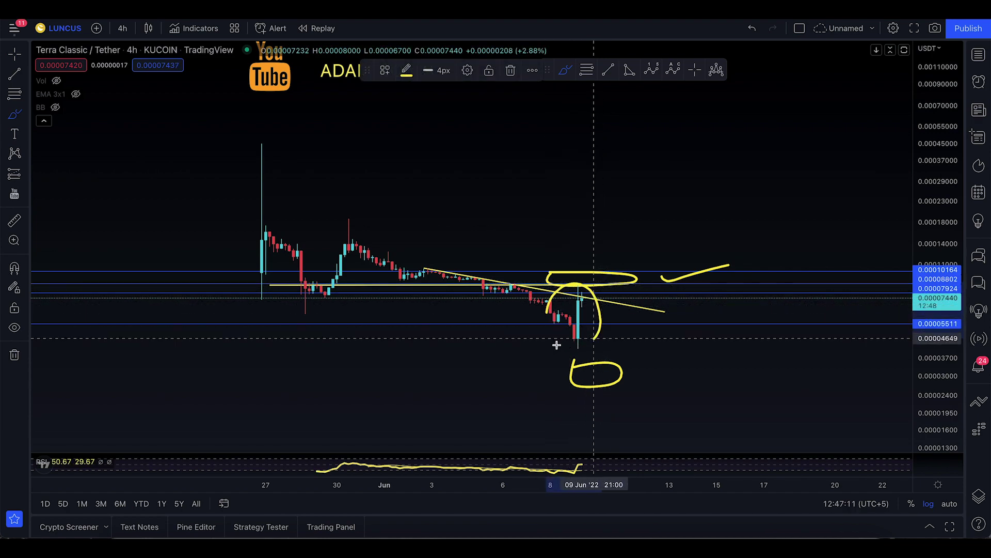
pyautogui.hotkey('ctrl', 'z')
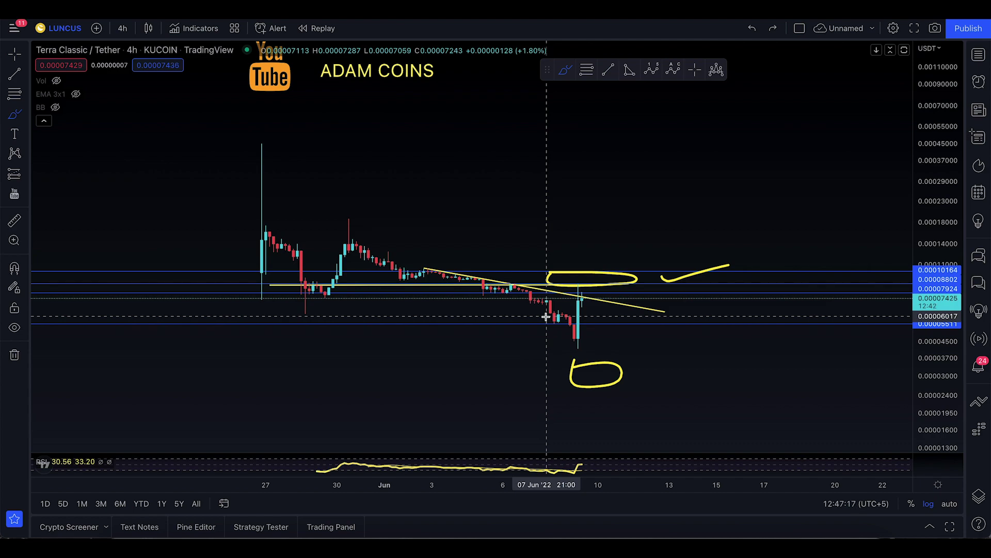
pyautogui.press('Escape')
pyautogui.hotkey('ctrl', 'z')
pyautogui.hotkey('ctrl', 'z')
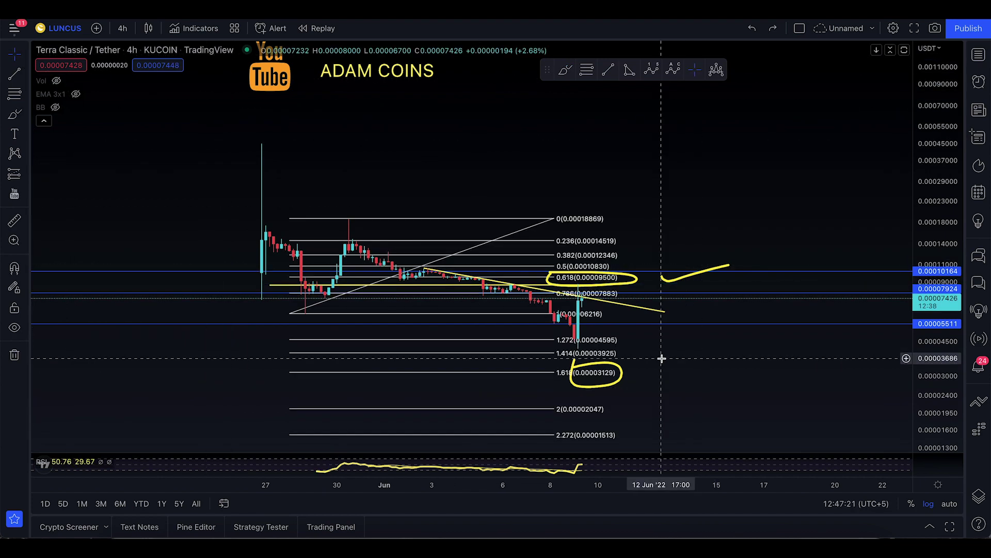